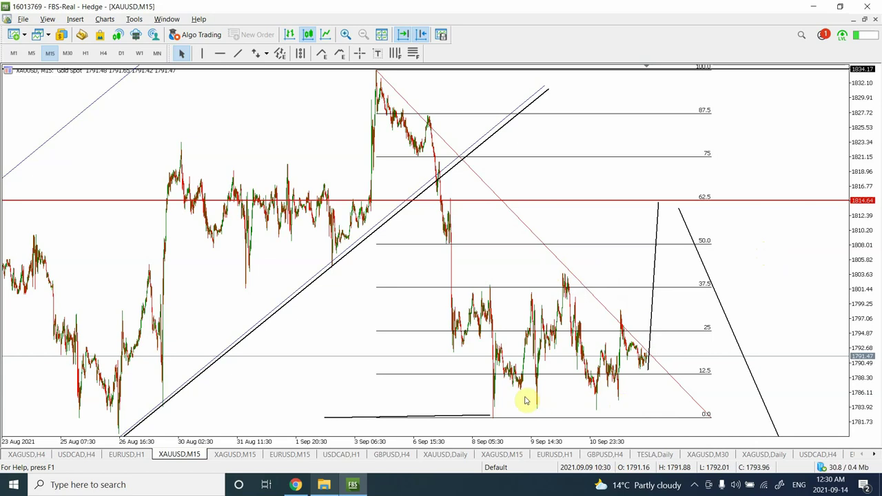
Switch the XAUUSD chart to the daily timeframe and examine its wave labels, converging trendlines and recent price swings.
left_click(121, 53)
left_click(346, 34)
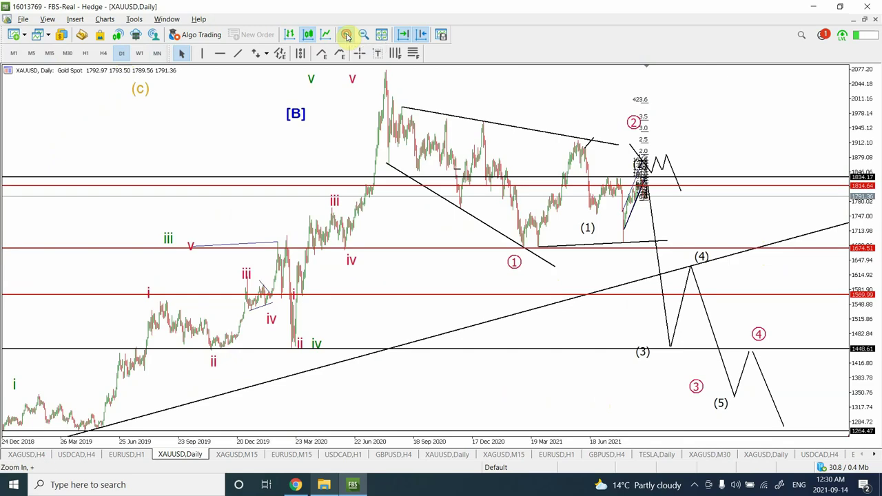
left_click(345, 35)
left_click(346, 34)
left_click(345, 35)
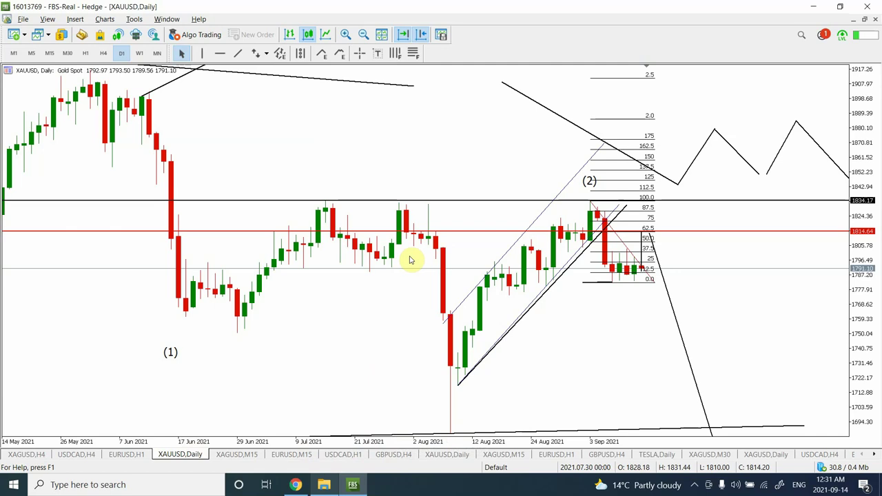
left_click(365, 35)
left_click(366, 35)
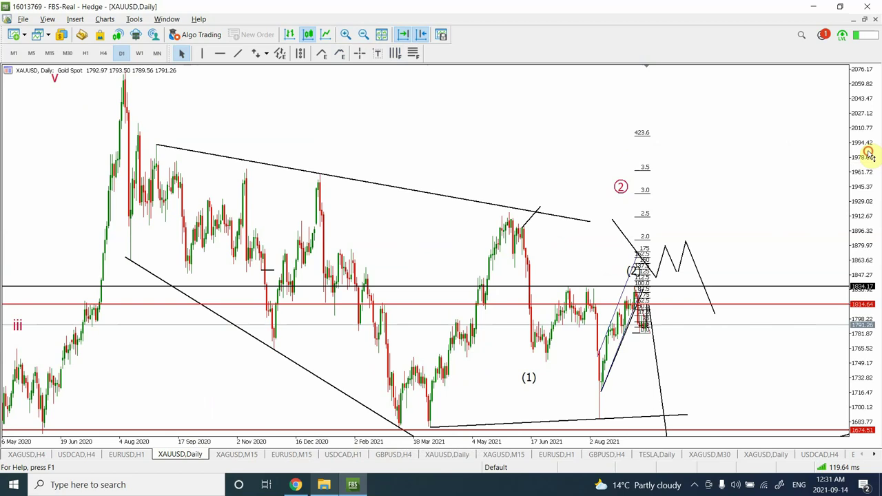
left_click_drag(879, 157, 880, 245)
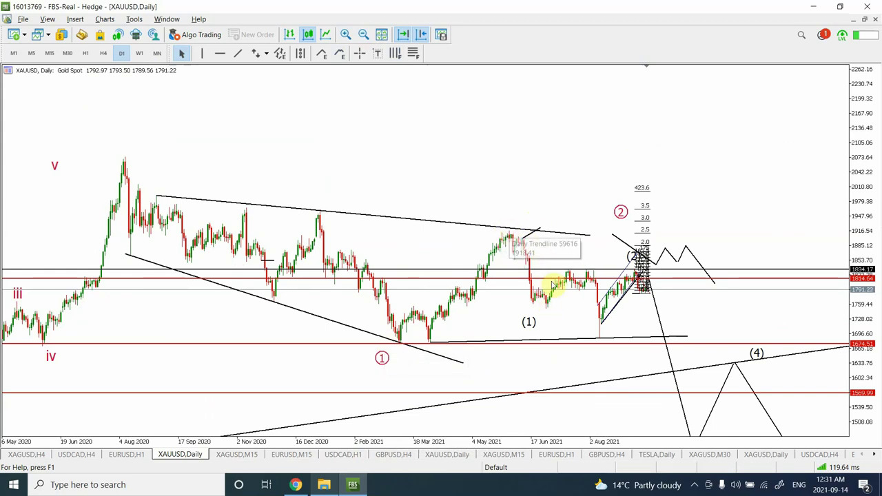
mouse_move(549, 309)
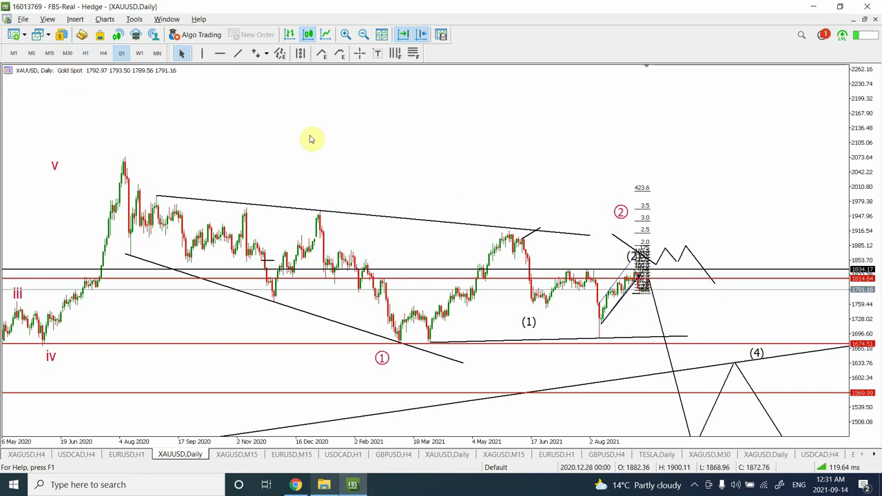
left_click_drag(860, 185, 874, 57)
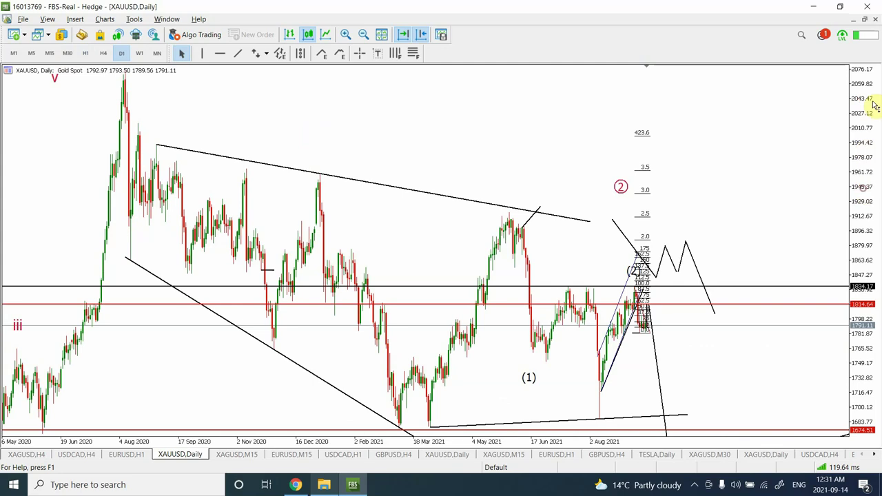
Return the XAUUSD chart to the 15-minute timeframe and delete the red horizontal line at the 62.5 Fibonacci level.
left_click(49, 54)
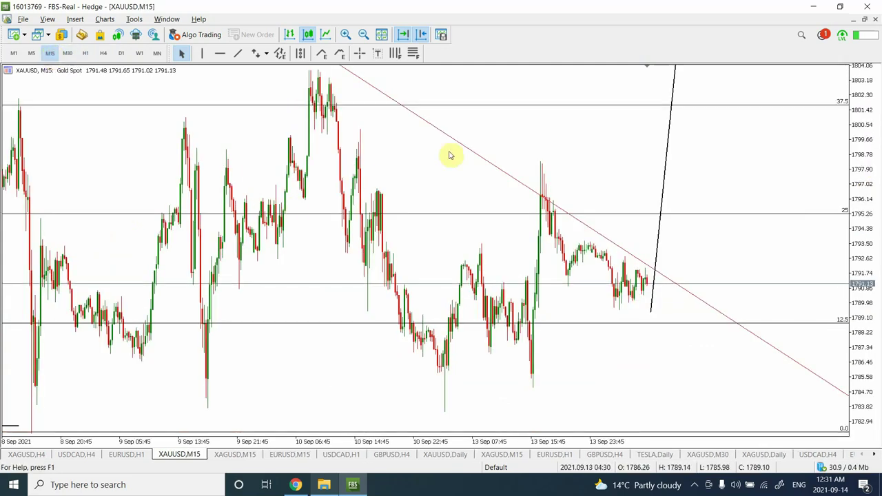
left_click(363, 35)
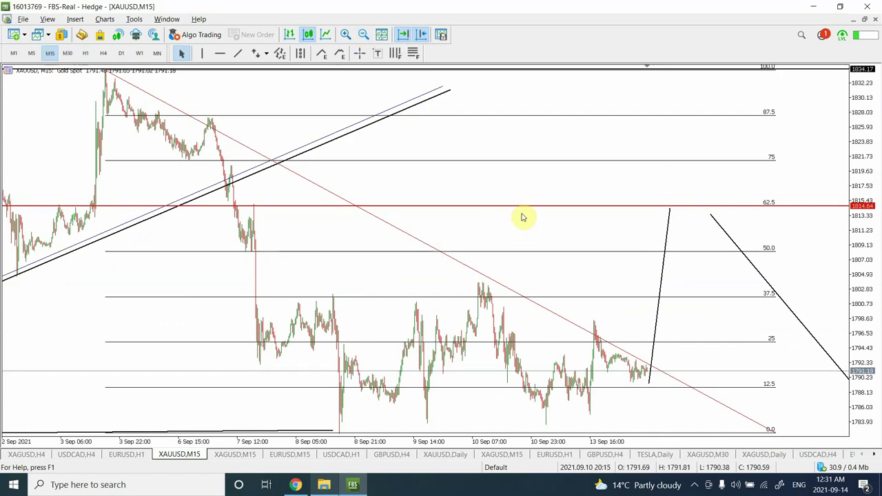
left_click(363, 36)
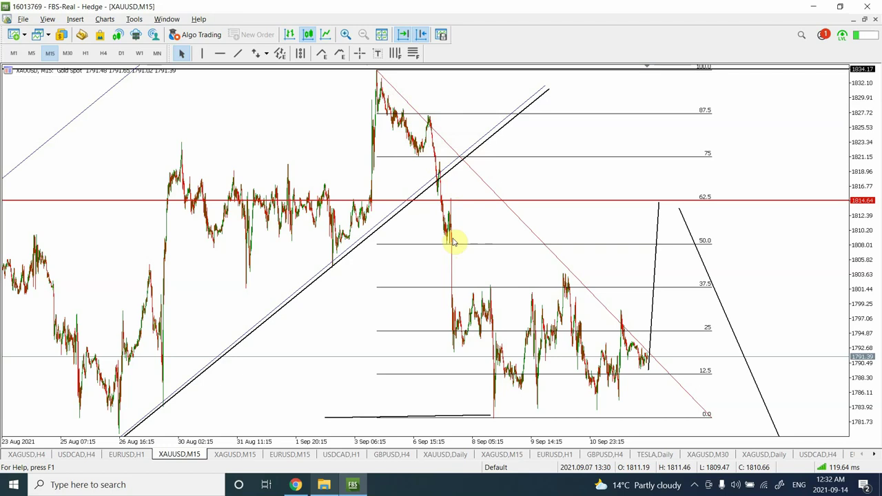
left_click(755, 202)
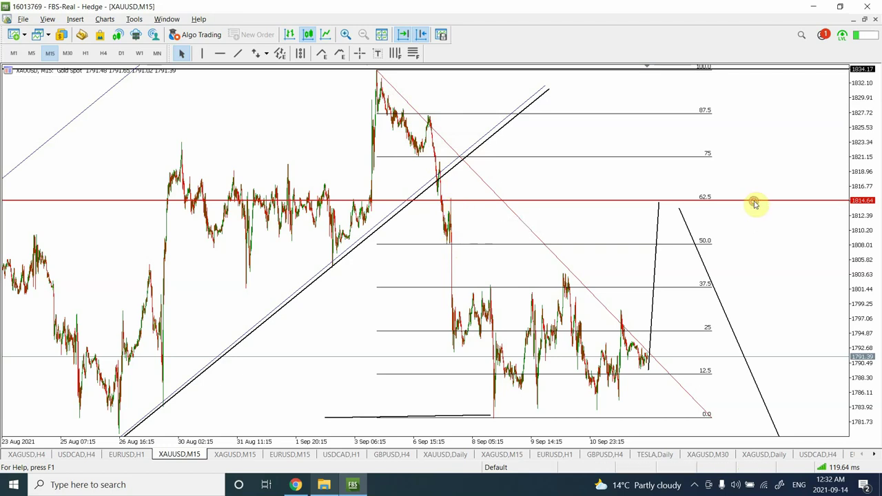
key("Delete")
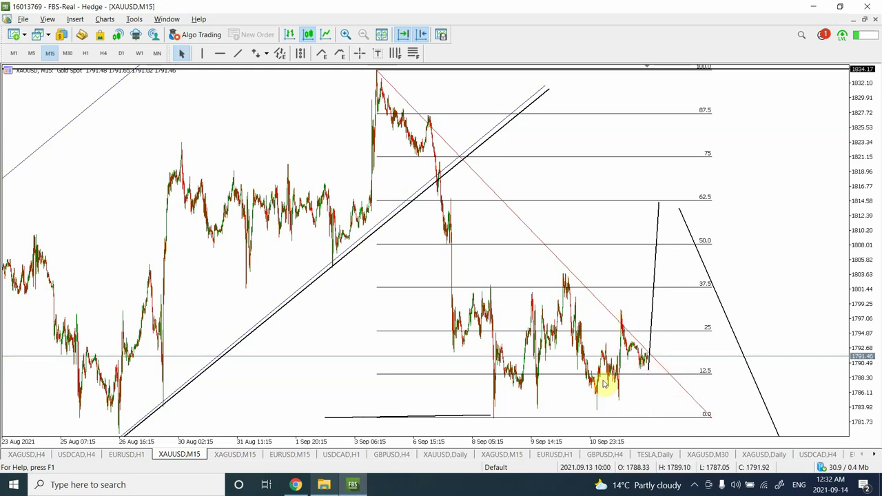
Add a horizontal line at about 1788.48 on the XAUUSD 15-minute chart, just below the 12.5 Fibonacci level.
left_click(345, 36)
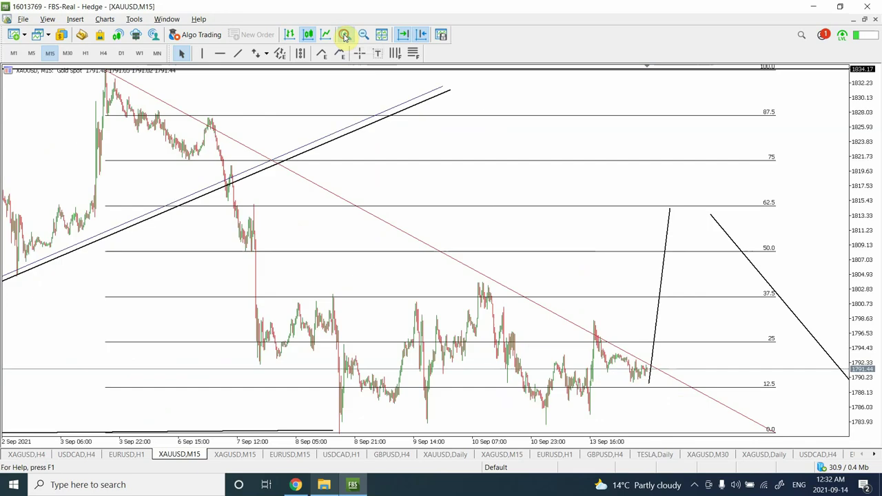
left_click(345, 36)
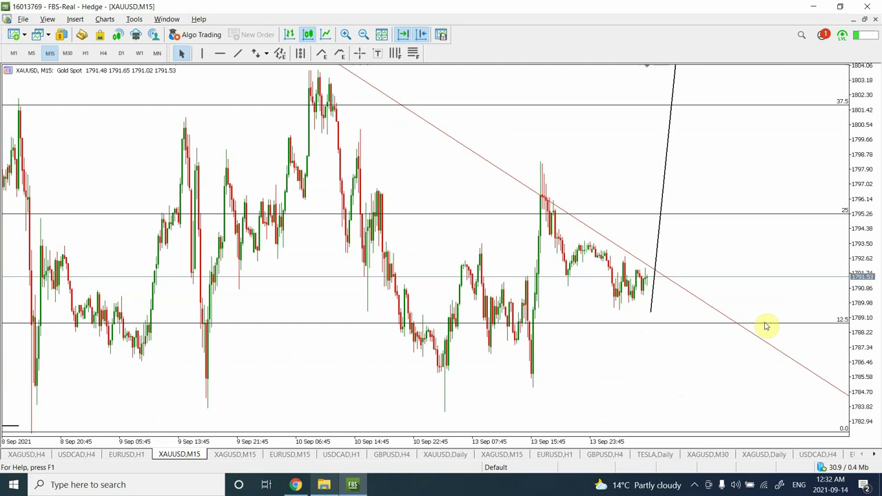
left_click(363, 34)
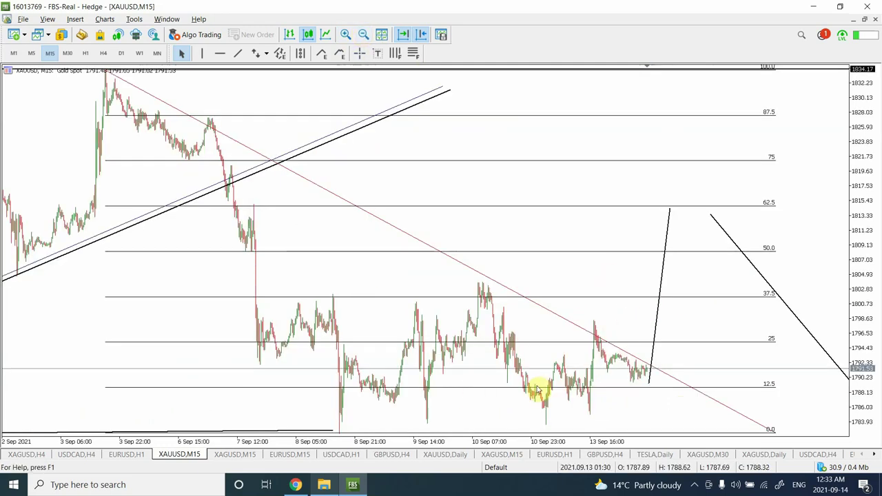
left_click(220, 53)
left_click_drag(394, 364, 401, 391)
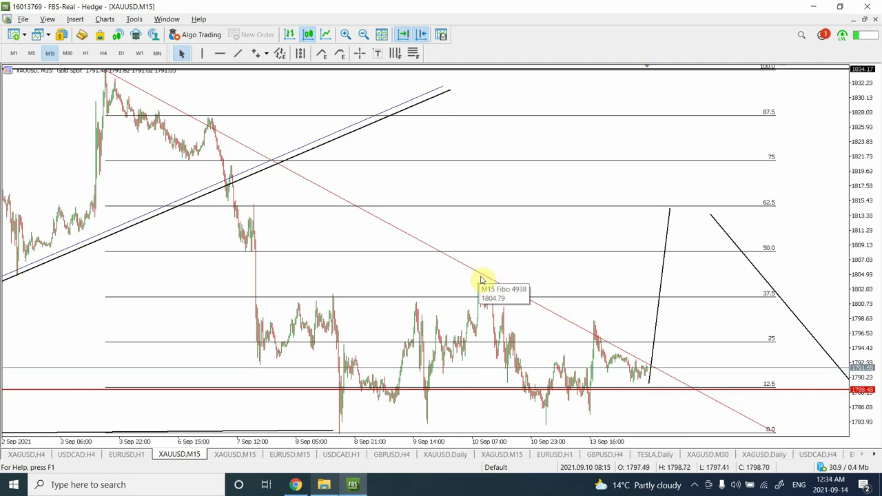
left_click(364, 34)
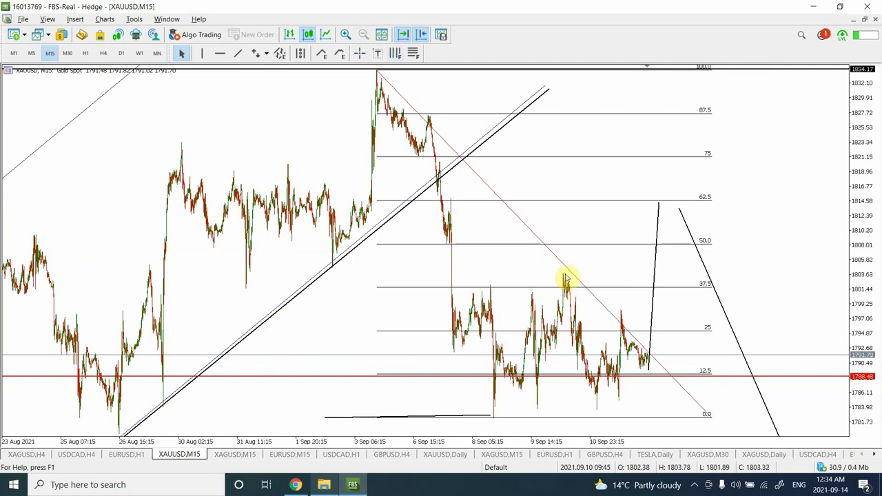
mouse_move(565, 279)
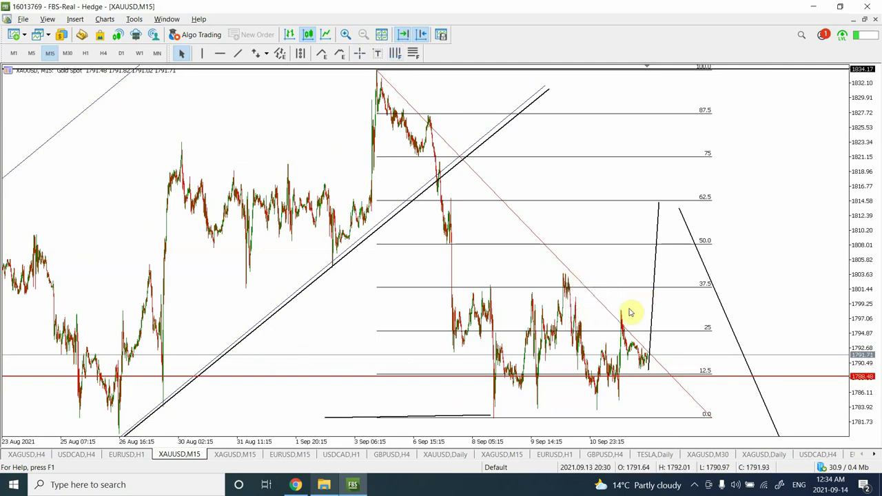
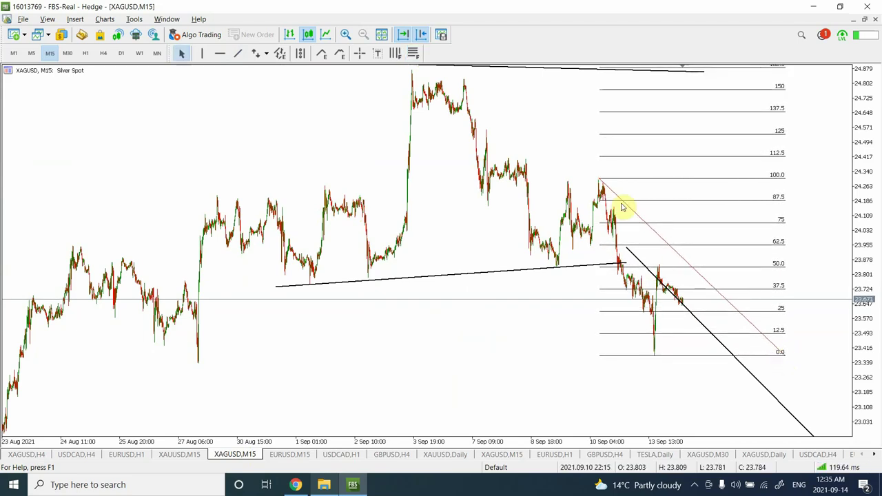
On the XAGUSD 15-minute chart, shift the Fibonacci retracement's upper anchor slightly earlier in time and inspect the recent decline against its levels.
left_click_drag(602, 183, 589, 182)
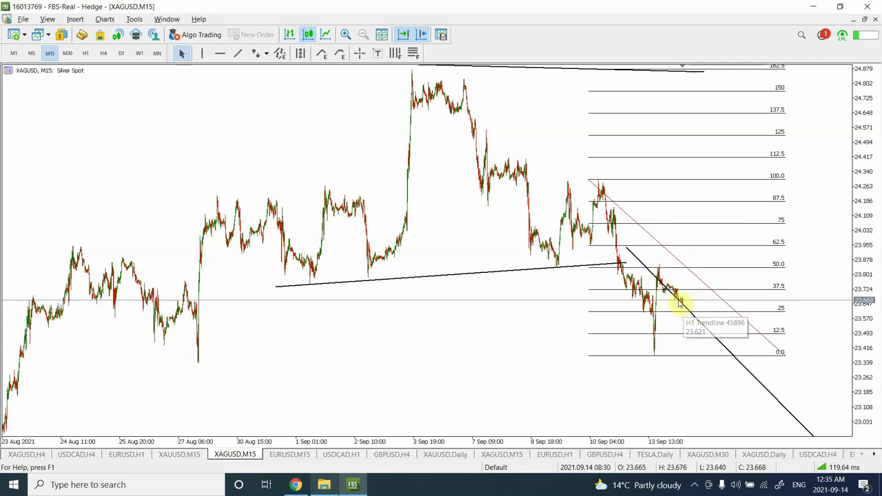
left_click(346, 35)
left_click(346, 35)
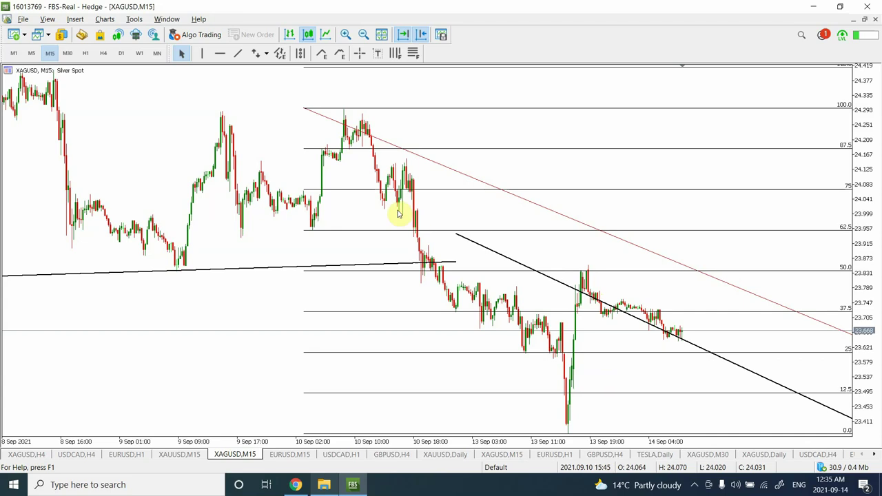
left_click(363, 34)
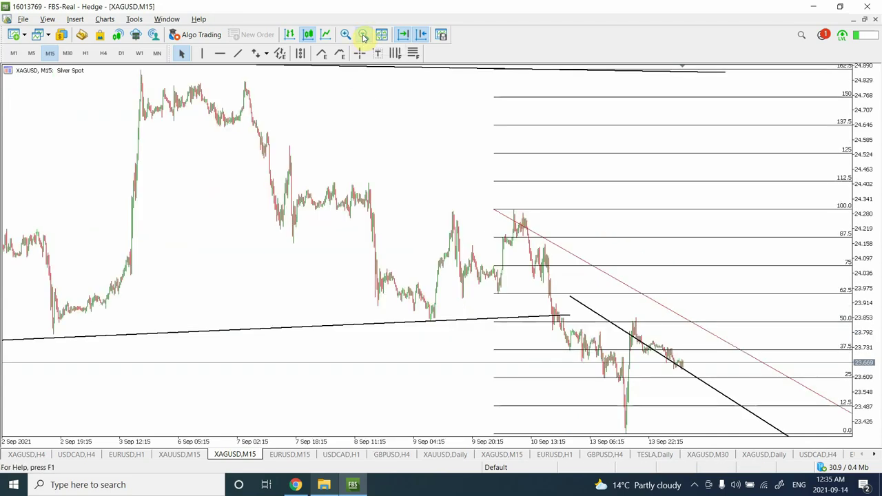
left_click(363, 35)
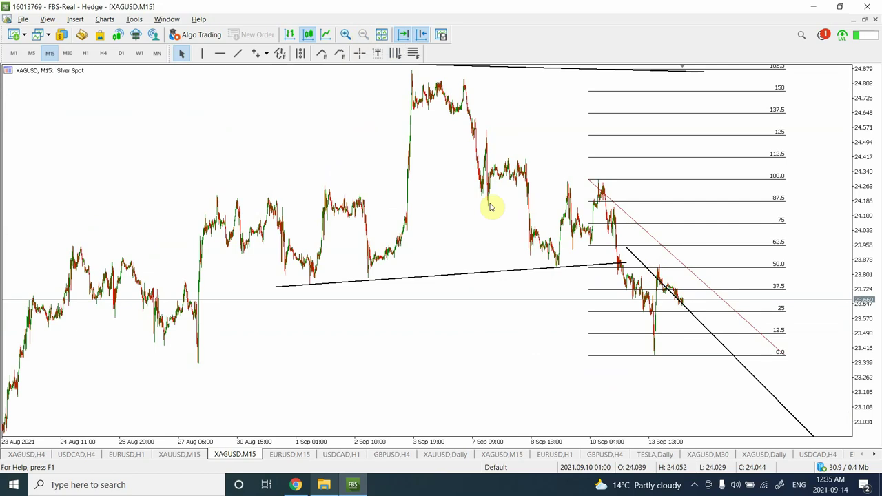
Draw a steep rising projection trendline from the current silver price up to the 100.0 Fibonacci level.
left_click(238, 55)
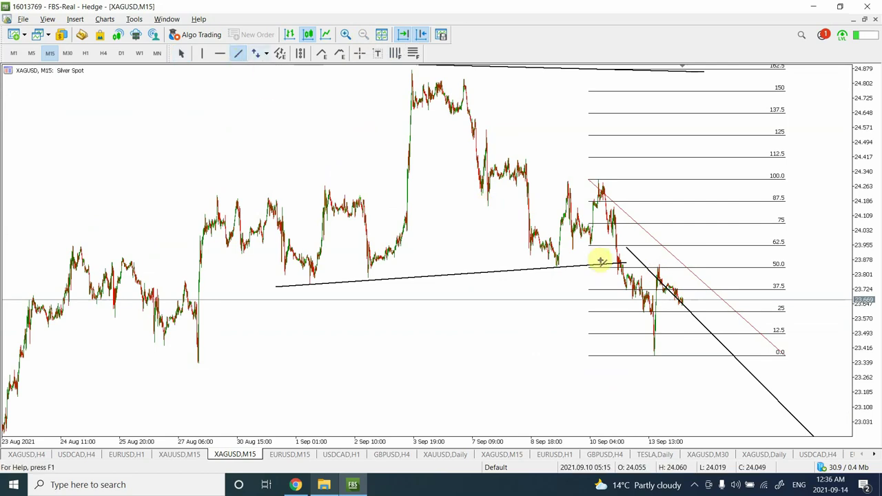
left_click_drag(685, 302, 695, 182)
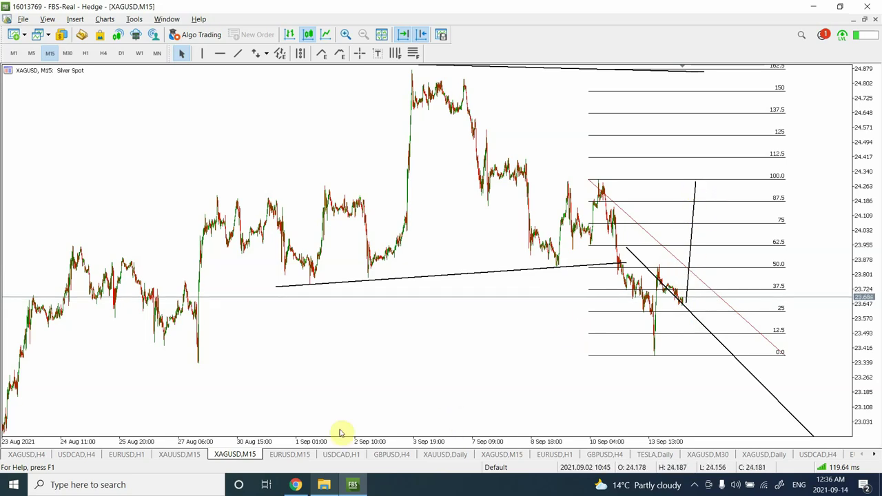
On the EURUSD 15-minute chart, draw a short falling trendline from the current price to about 1.1800 and a rising one to about 1.1852.
left_click(291, 454)
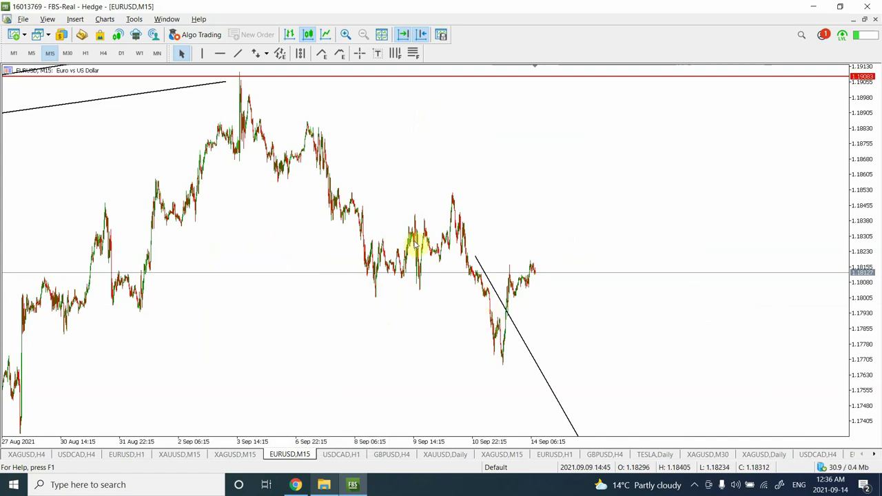
left_click(240, 55)
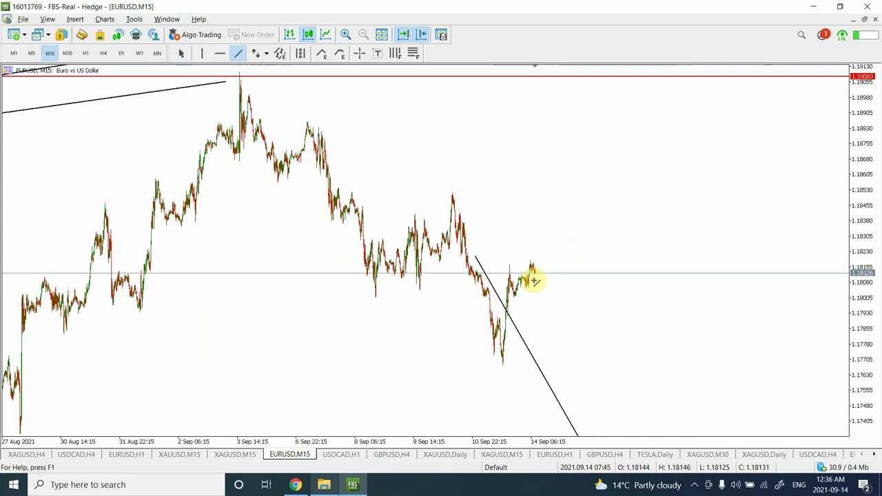
left_click_drag(536, 275, 540, 297)
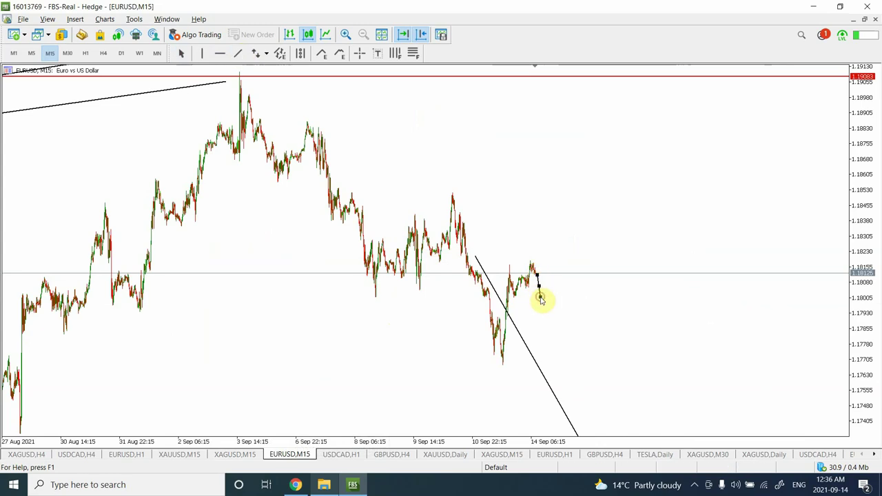
left_click(237, 54)
left_click_drag(541, 295, 553, 176)
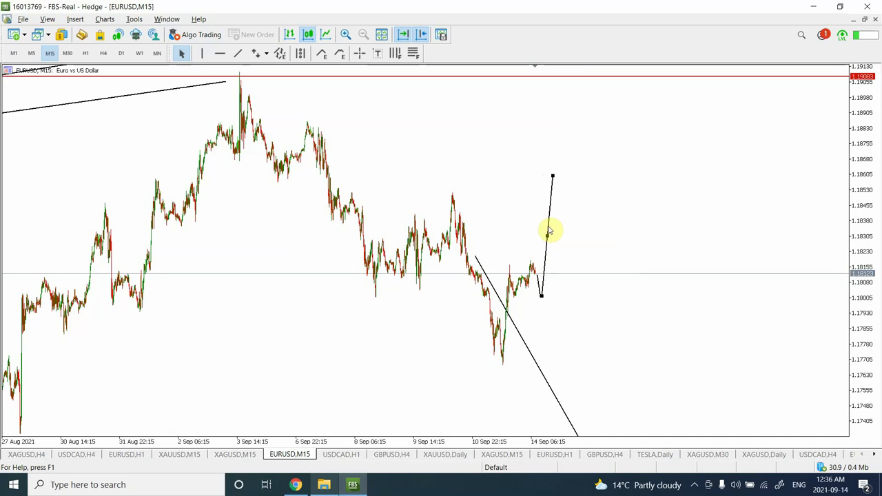
mouse_move(552, 177)
left_mouse_down()
mouse_move(551, 200)
mouse_move(551, 191)
left_mouse_up()
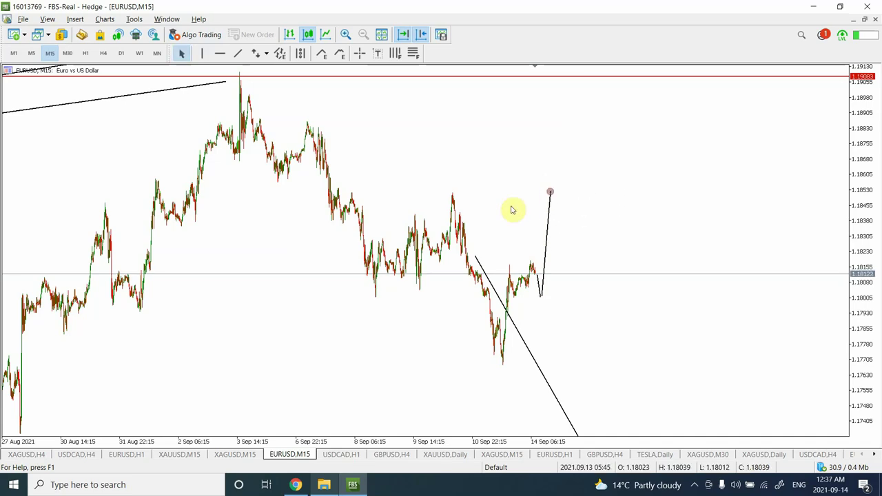
Draw a longer falling trendline on EURUSD from the current price down to about 1.1770.
left_click(345, 35)
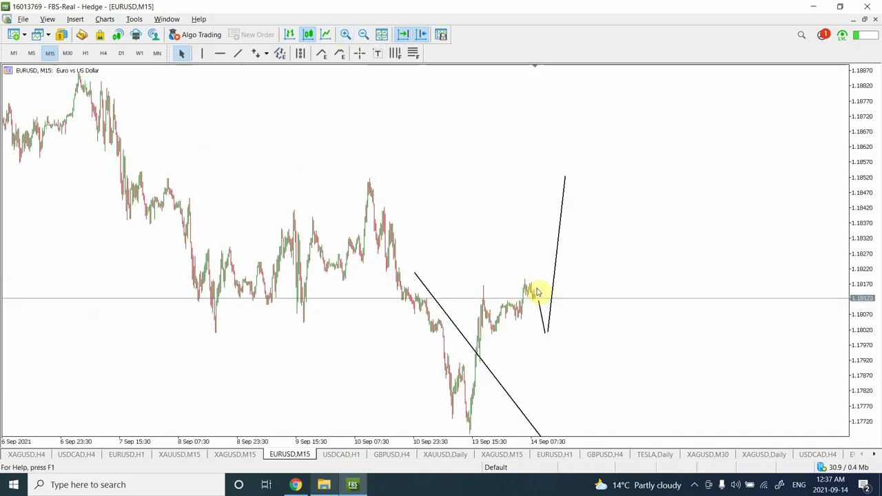
left_click(238, 54)
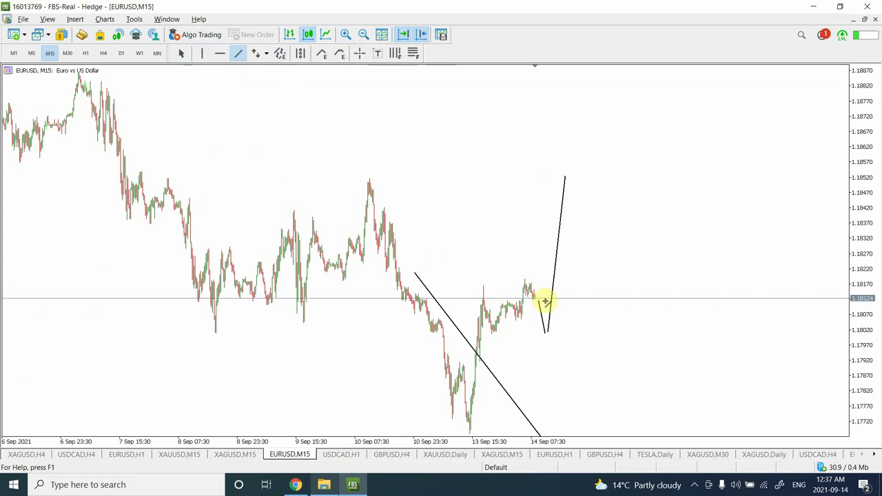
left_click_drag(536, 298, 560, 429)
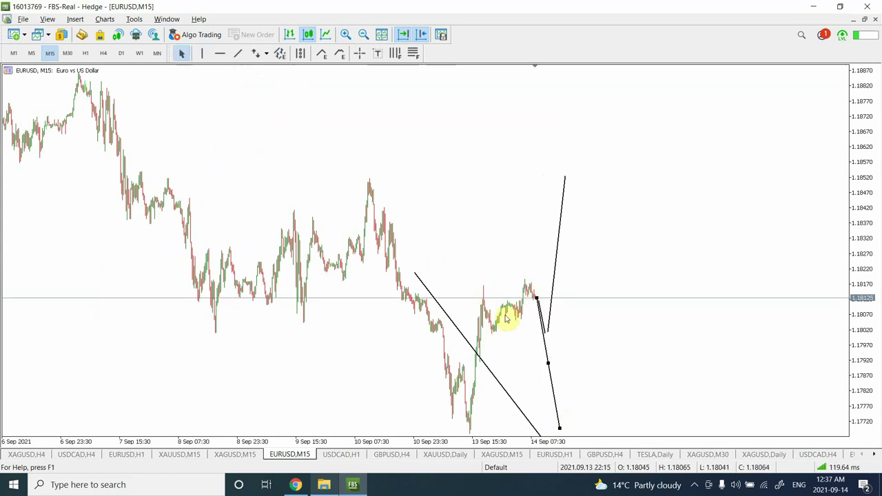
Move the rising EURUSD projection line to start at the longer falling line's low and shift its upper end to about 1.1817.
double_click(560, 431)
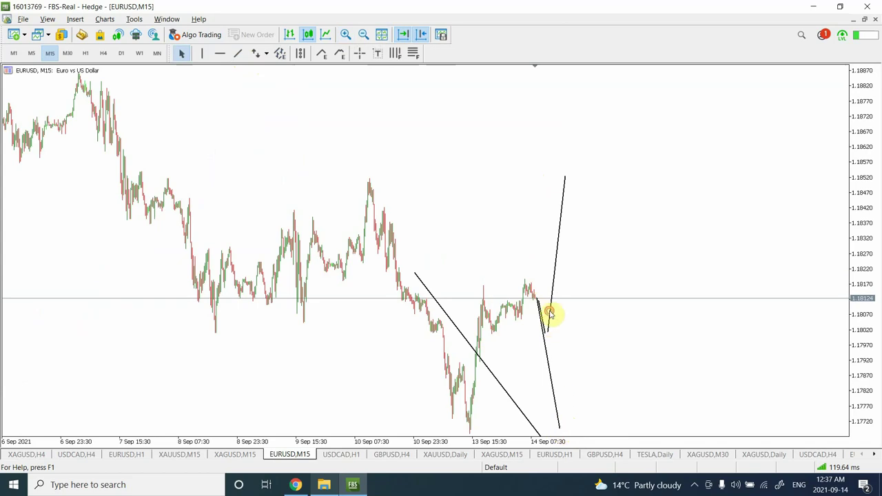
left_click_drag(549, 313, 572, 352)
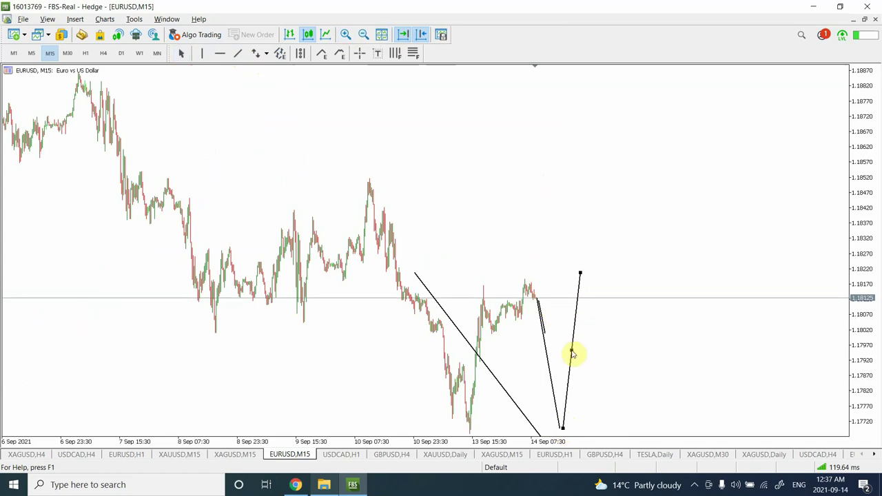
left_click_drag(581, 273, 590, 284)
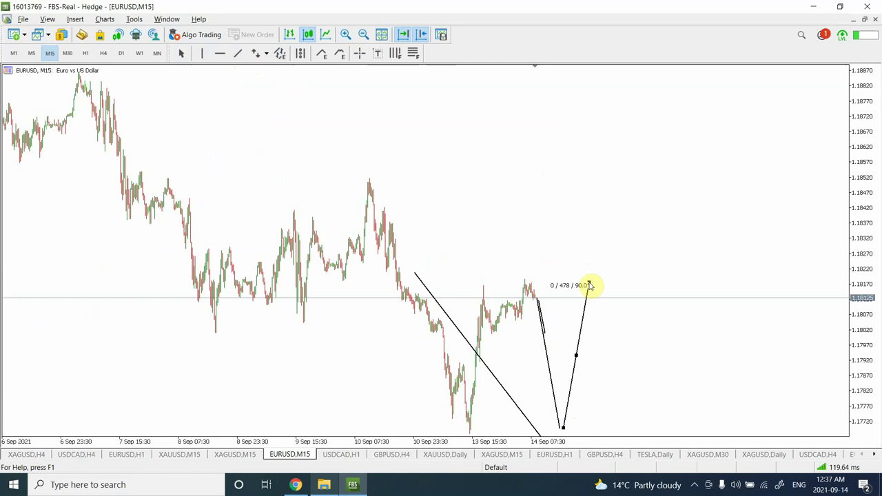
Delete the longer falling EURUSD line and move the rising line to the short falling line's low, with its upper end at about 1.1849.
left_click(576, 287)
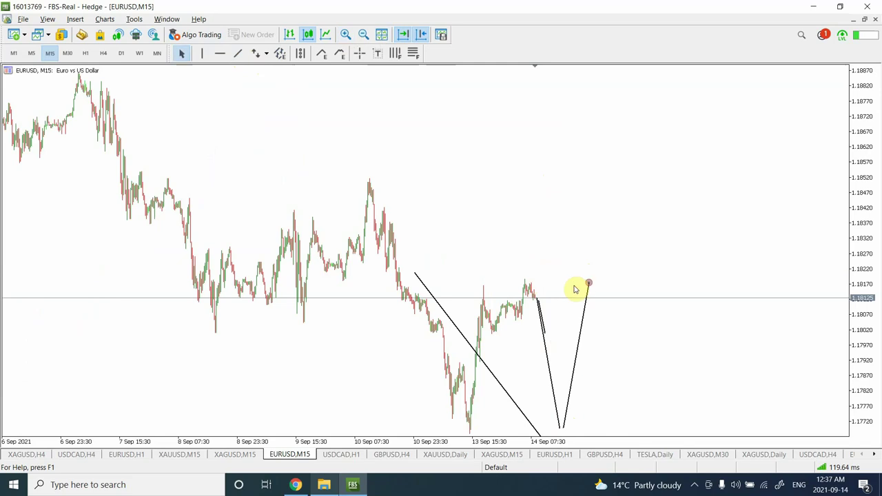
left_click(363, 35)
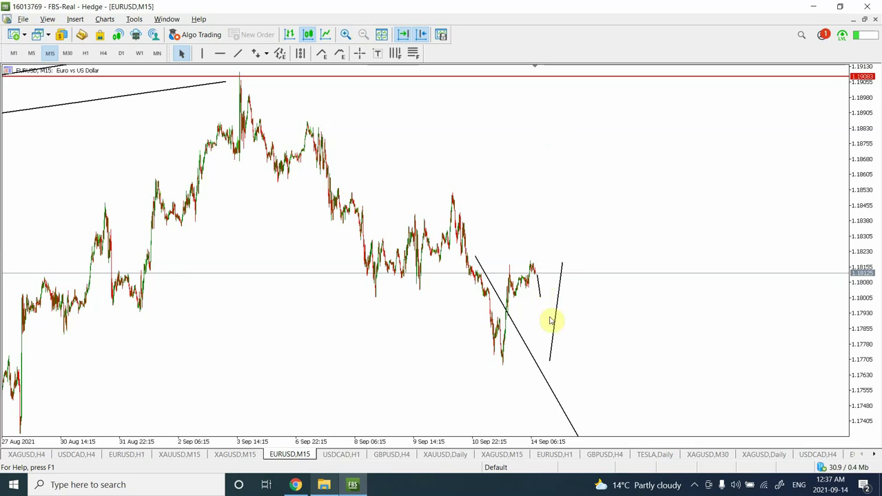
left_click(551, 353)
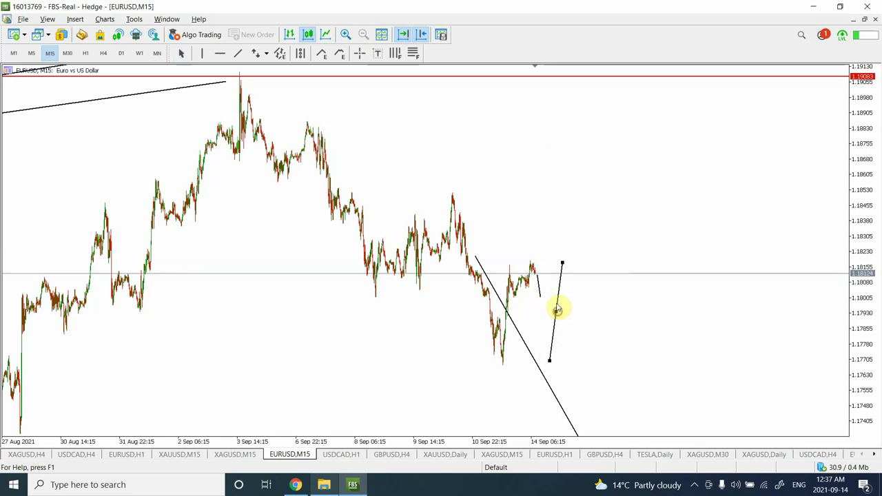
left_click_drag(557, 307, 549, 245)
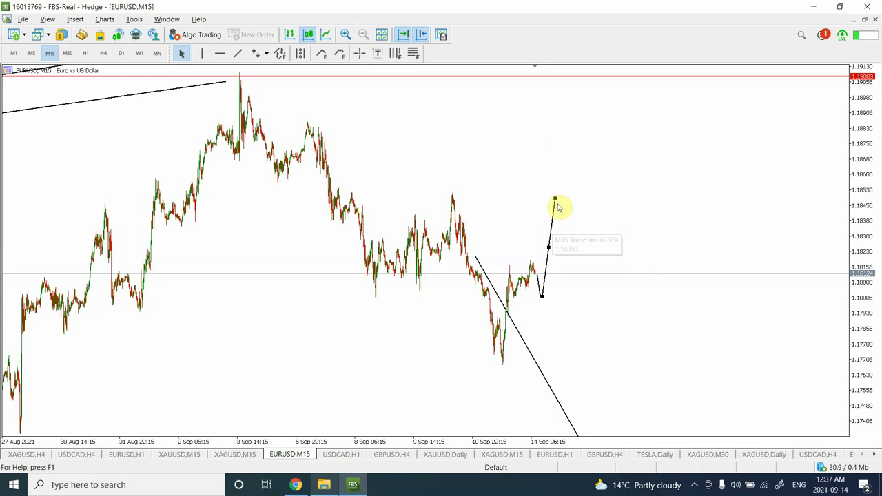
left_click_drag(555, 199, 561, 201)
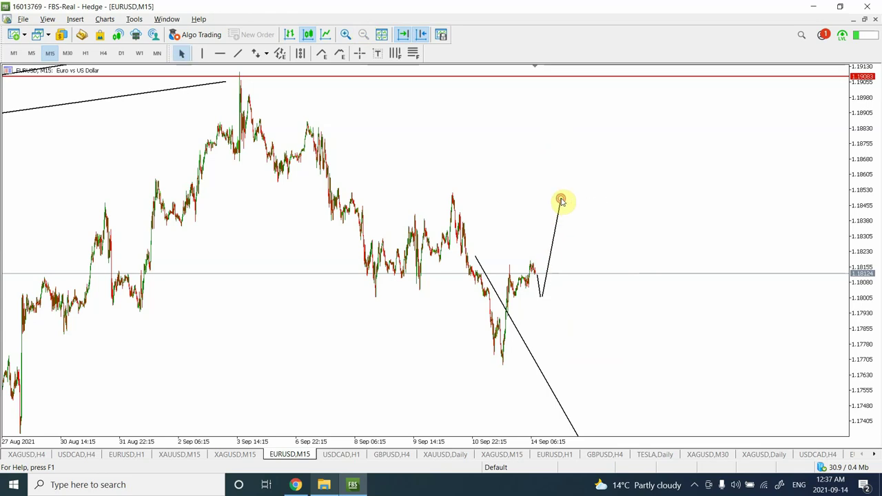
Draw a falling EURUSD trendline from the current price to about 1.1769 and a rising one from its low to about 1.1816.
left_click(239, 53)
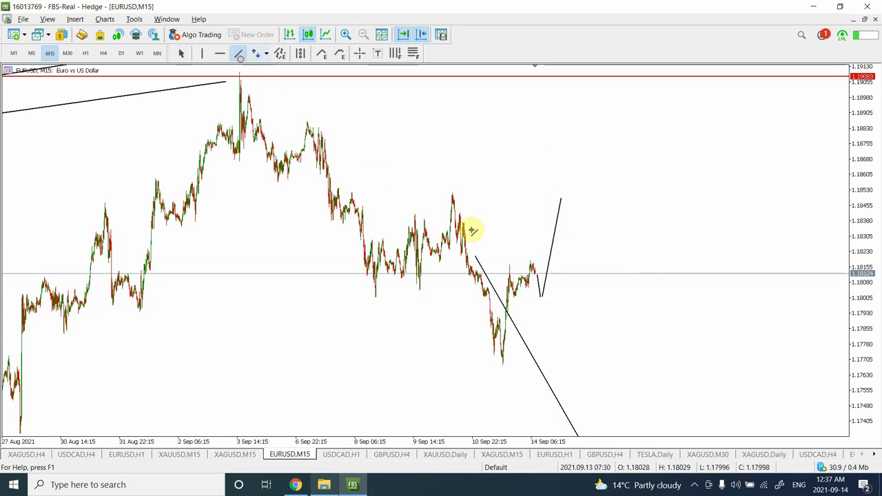
left_click_drag(537, 274, 563, 362)
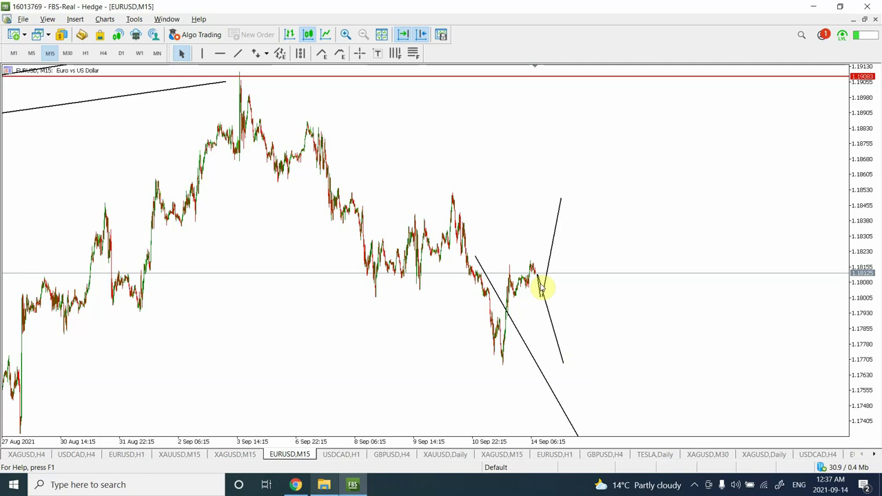
left_click(240, 58)
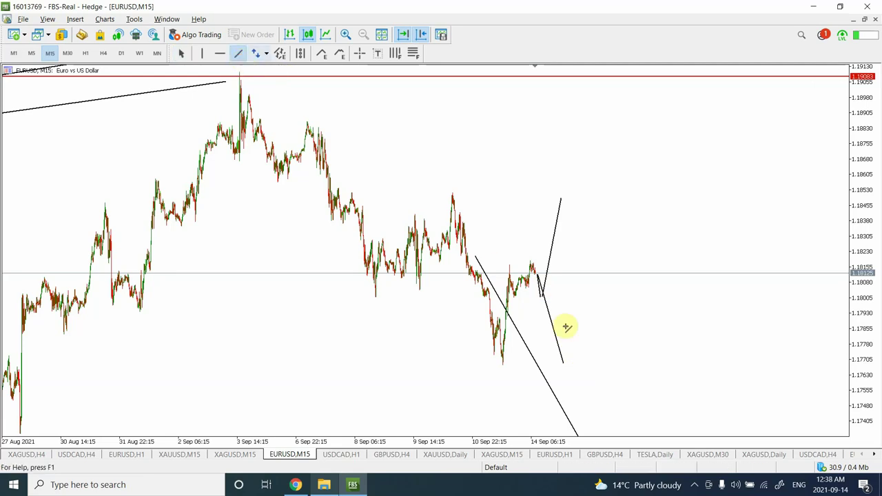
left_click_drag(563, 361, 582, 268)
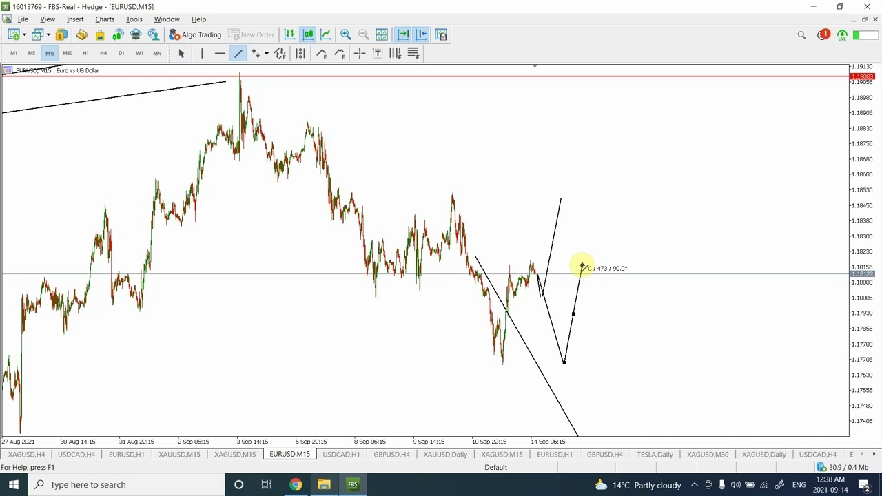
left_click_drag(582, 268, 582, 268)
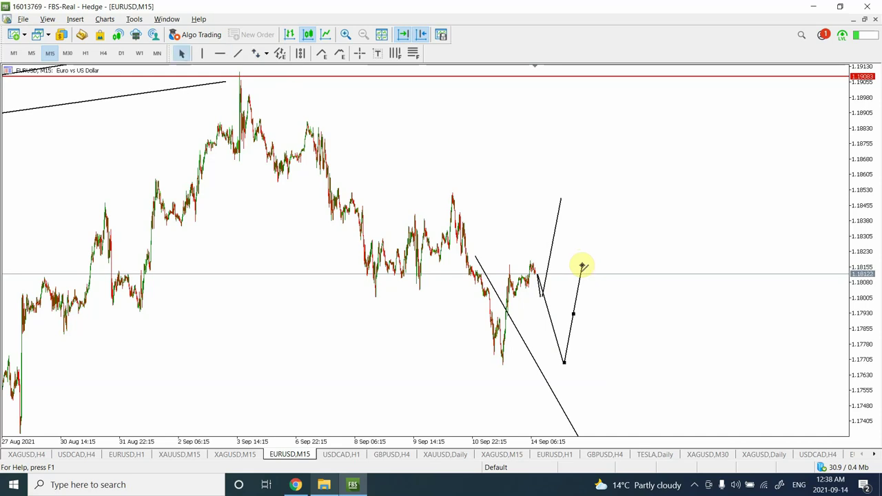
left_click(582, 268)
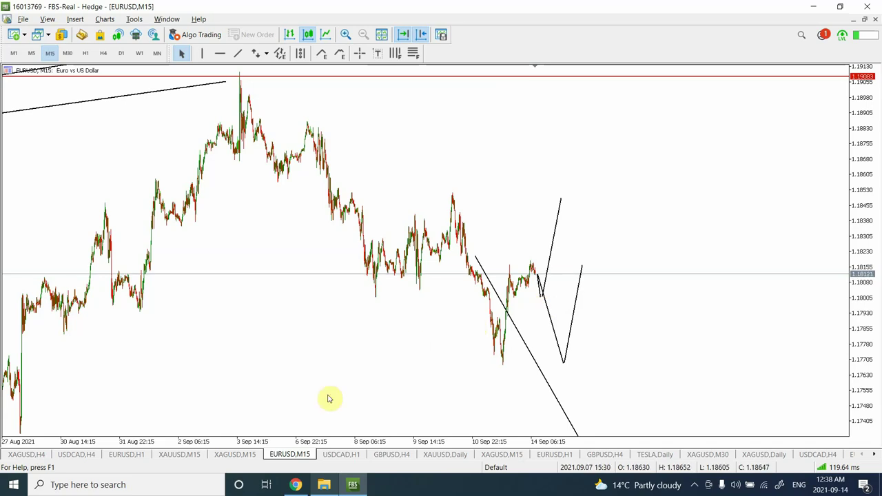
Open the hourly USDCAD chart, view its price swings and set it to the 15-minute timeframe.
left_click(343, 455)
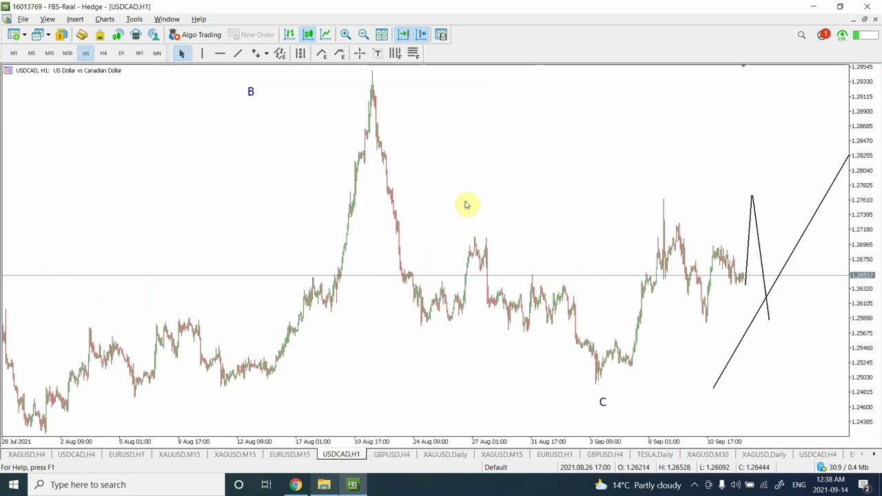
left_click(345, 36)
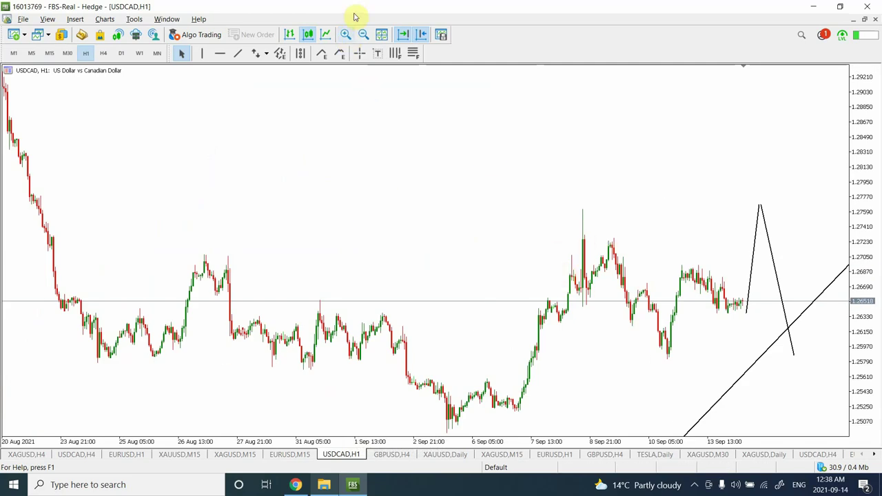
left_click(363, 35)
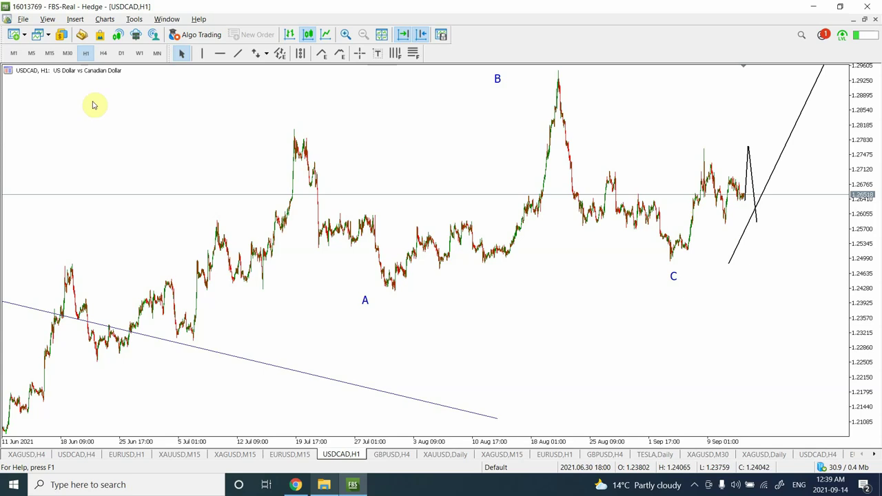
left_click(51, 55)
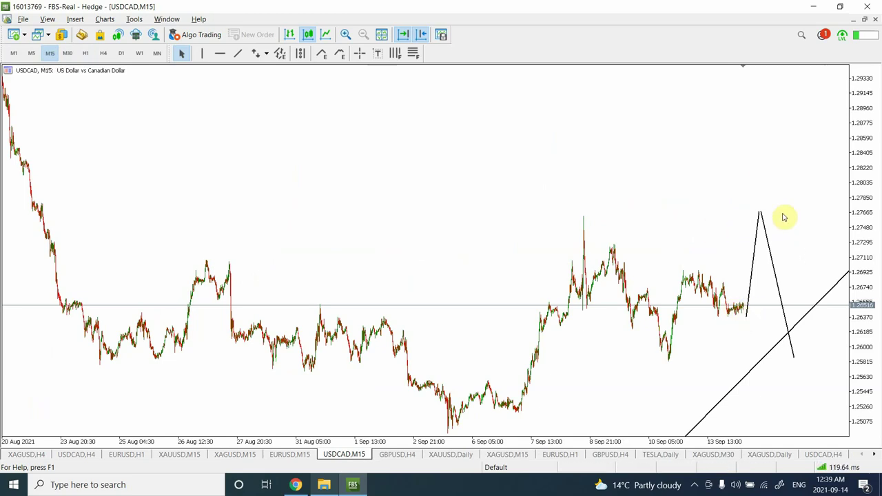
Try a falling USDCAD projection trendline from the current price to about 1.2536, and remove it.
left_click(238, 55)
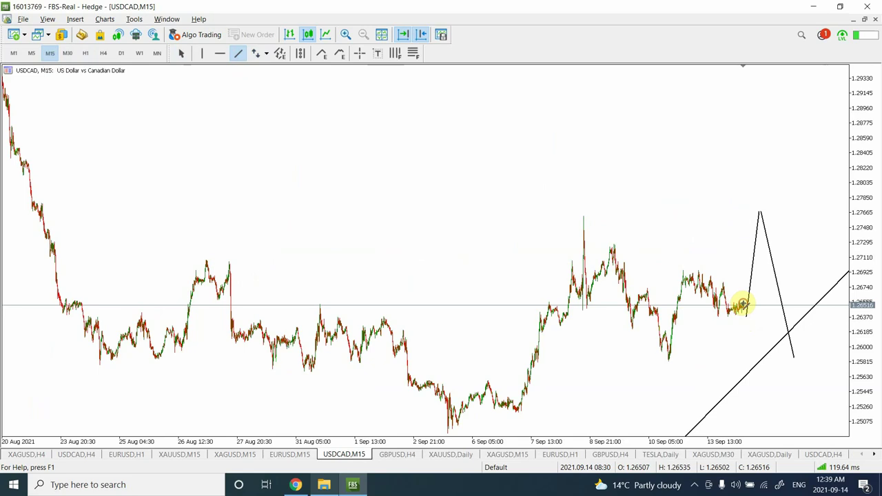
left_click_drag(743, 304, 803, 402)
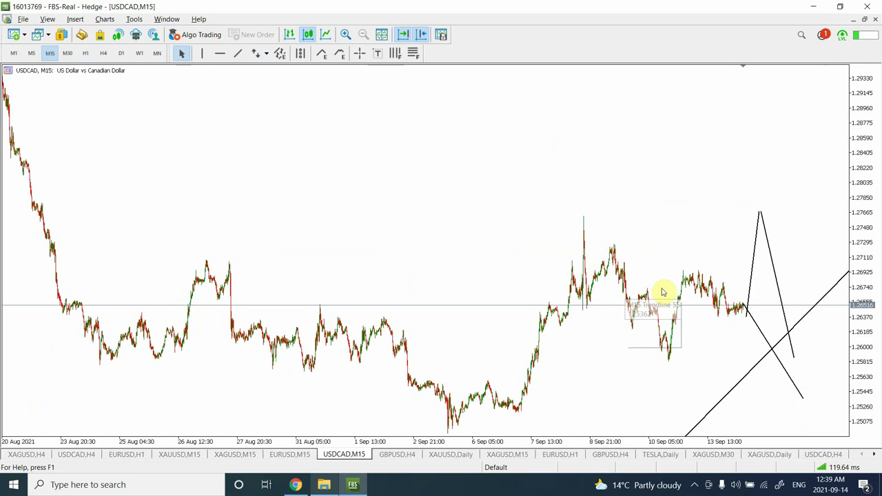
double_click(766, 338)
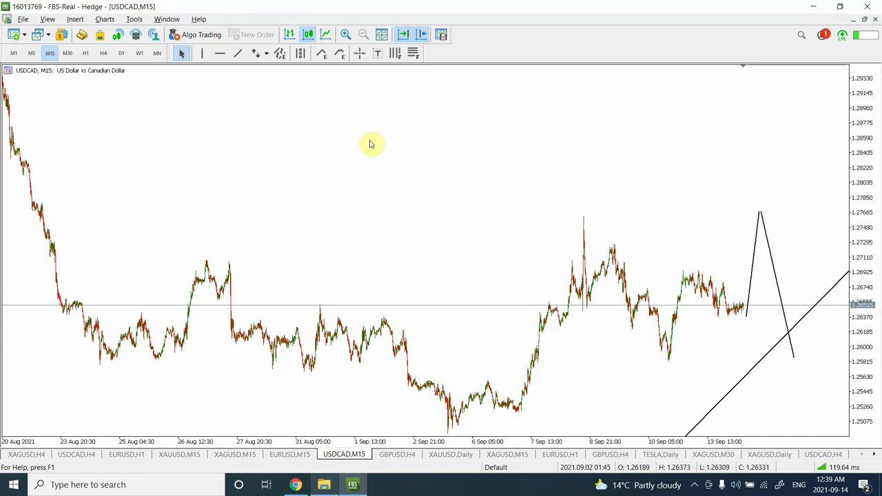
Set the USDCAD chart to the 30-minute timeframe.
left_click(68, 54)
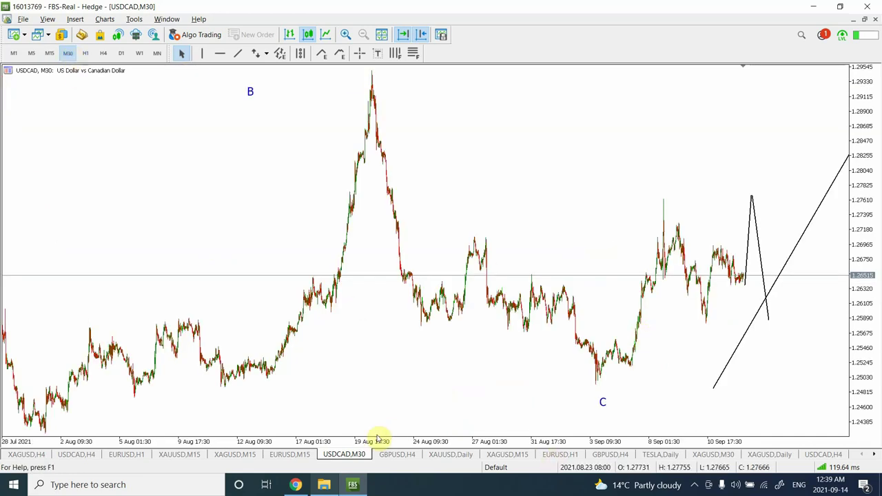
On the GBPUSD 4-hour chart, delete the red horizontal line at 1.39577 and nudge the Fibonacci retracement slightly lower.
left_click(388, 455)
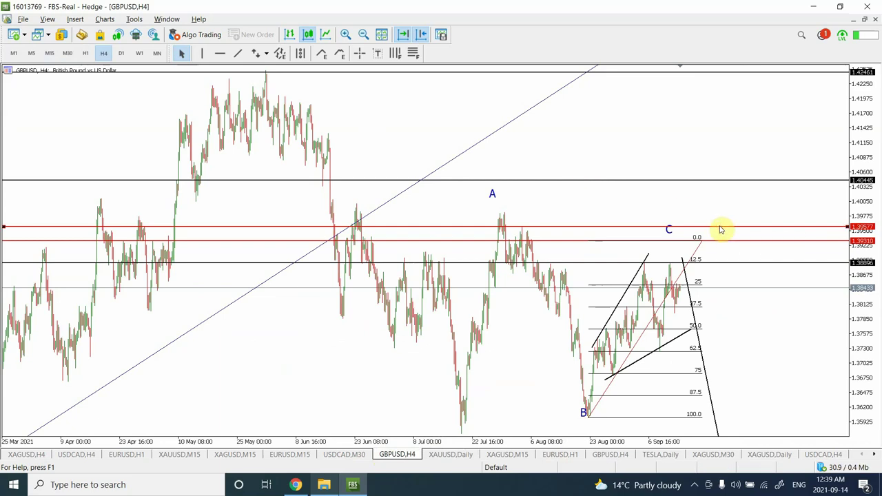
key("Delete")
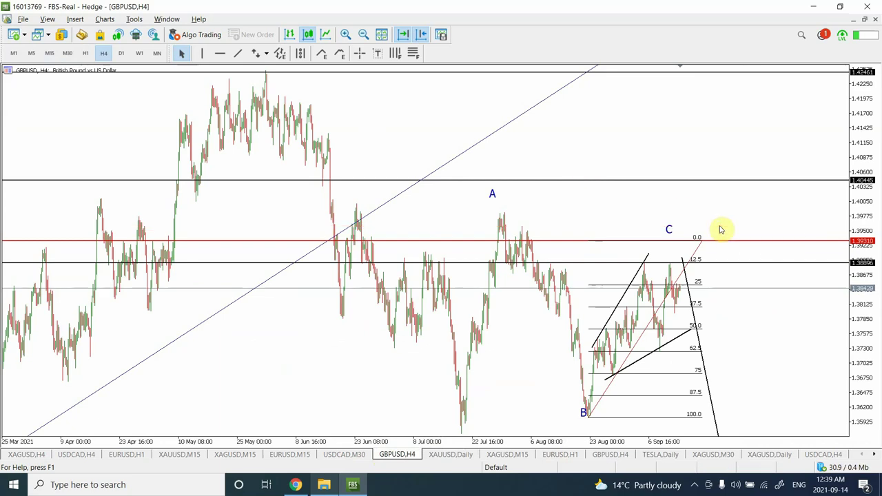
left_click(653, 321)
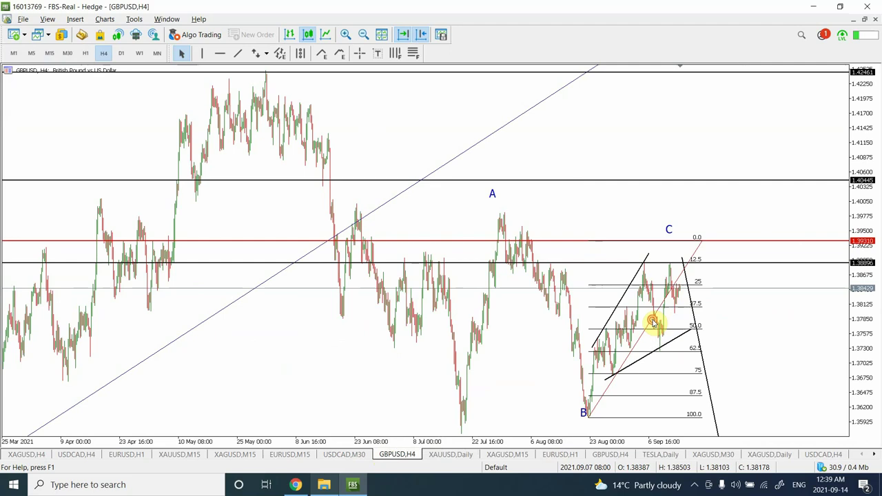
mouse_move(654, 321)
left_mouse_down()
mouse_move(646, 335)
mouse_move(677, 152)
mouse_move(671, 183)
mouse_move(689, 172)
mouse_move(657, 191)
mouse_move(700, 291)
mouse_move(645, 332)
left_mouse_up()
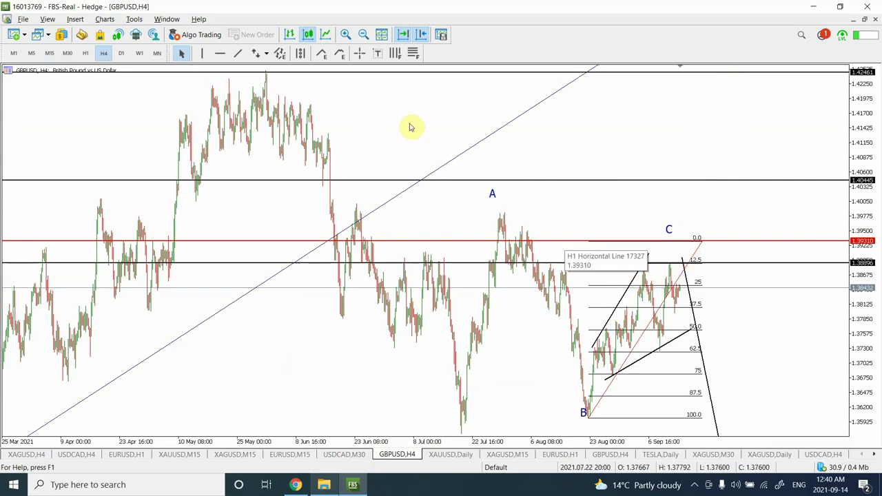
Set GBPUSD to the hourly timeframe and draw a steep rising projection trendline from the current price to about 1.3925.
left_click(345, 35)
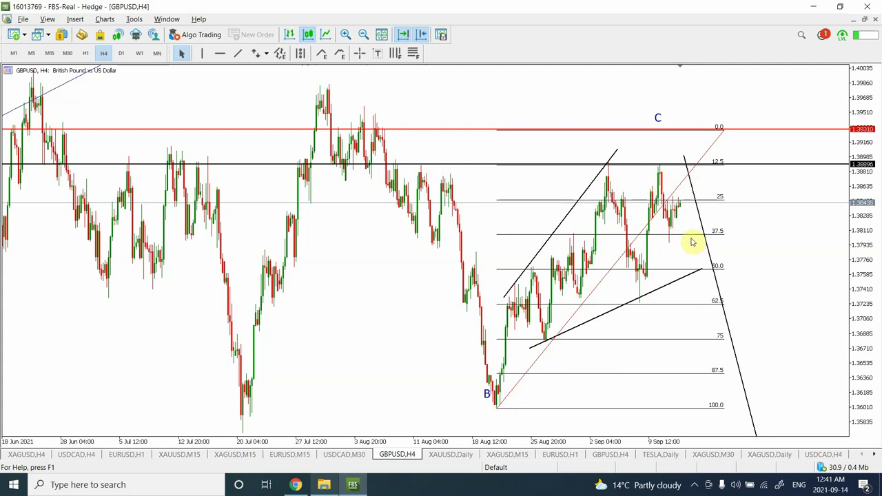
left_click(86, 53)
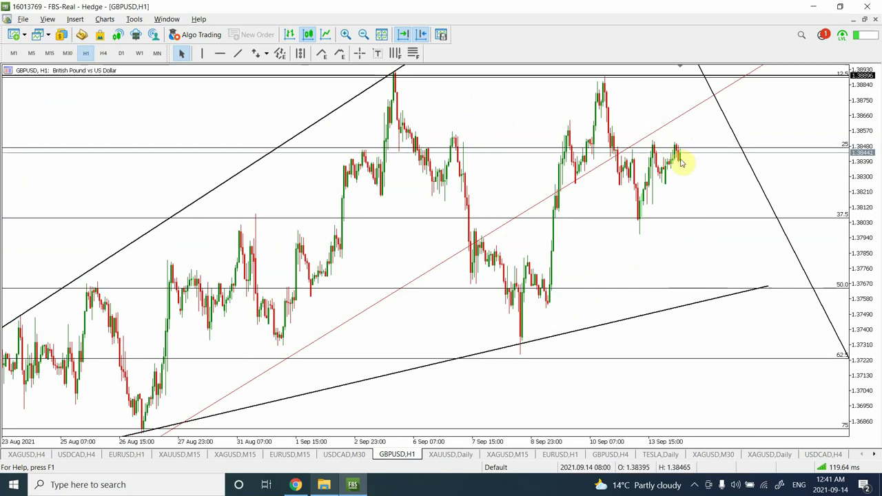
left_click(364, 35)
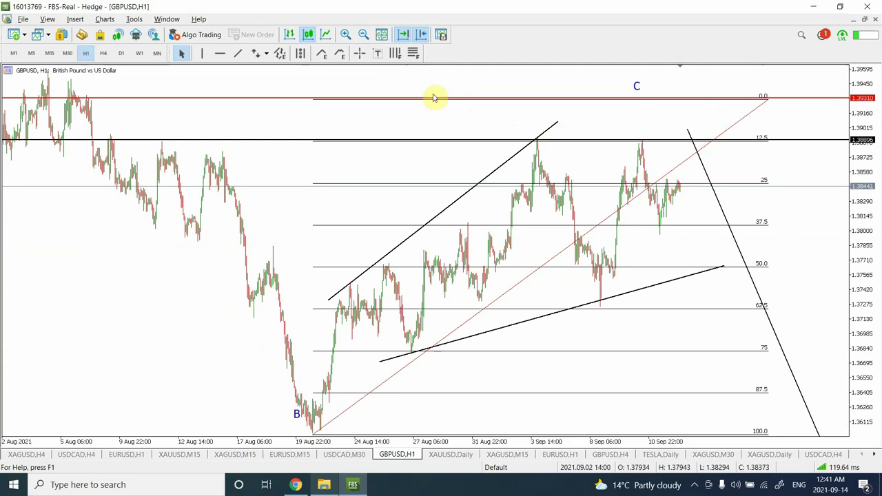
left_click(238, 53)
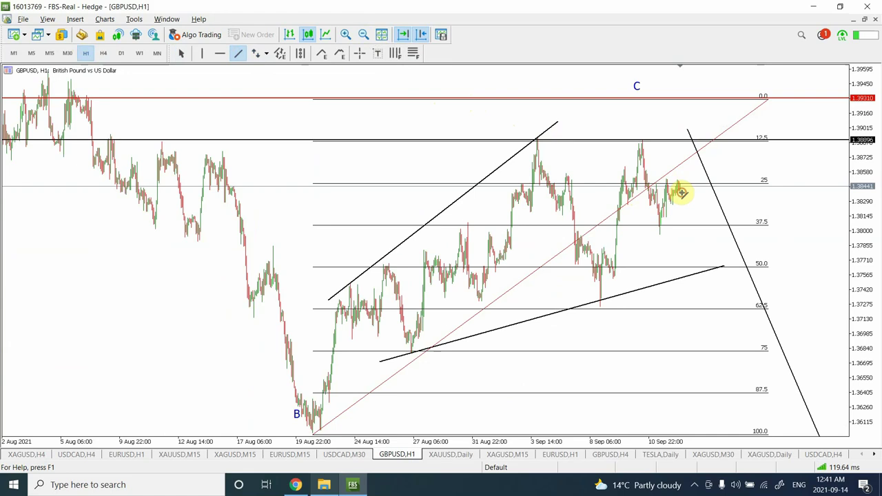
left_click_drag(681, 192, 690, 104)
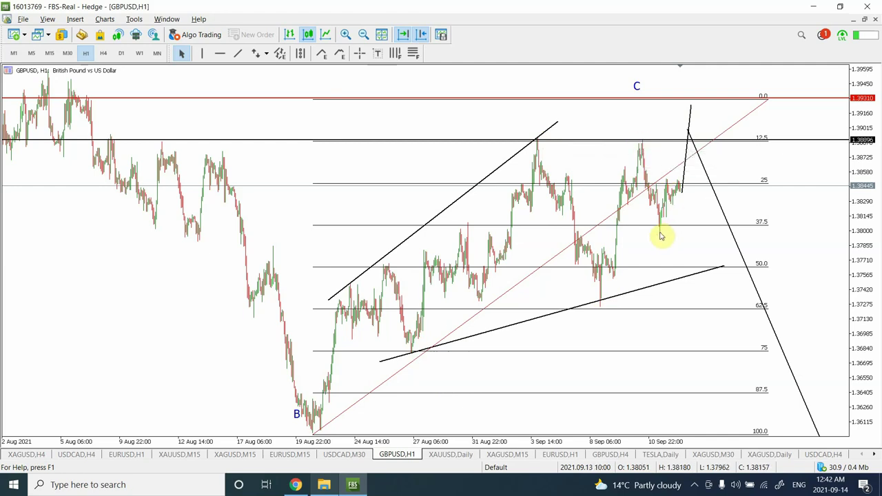
double_click(692, 113)
left_click_drag(692, 108, 697, 103)
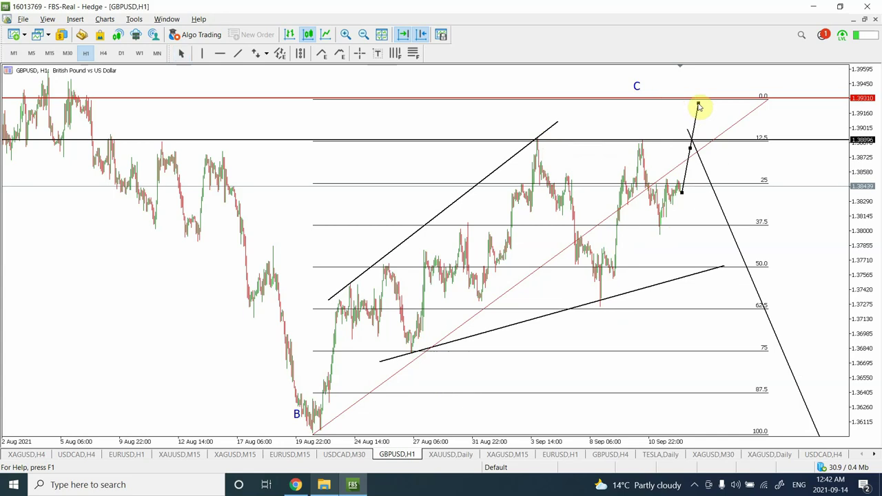
Raise the red horizontal line on the GBPUSD hourly chart to 1.39502.
left_click(363, 33)
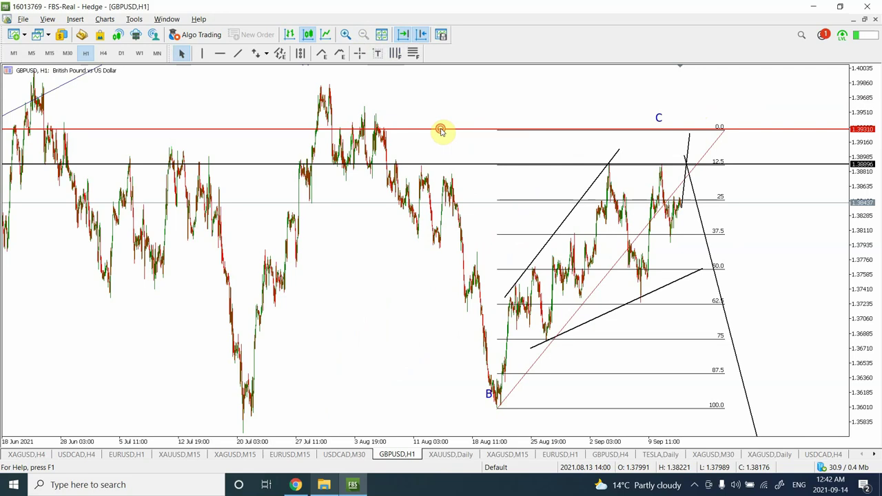
left_click_drag(445, 128, 450, 115)
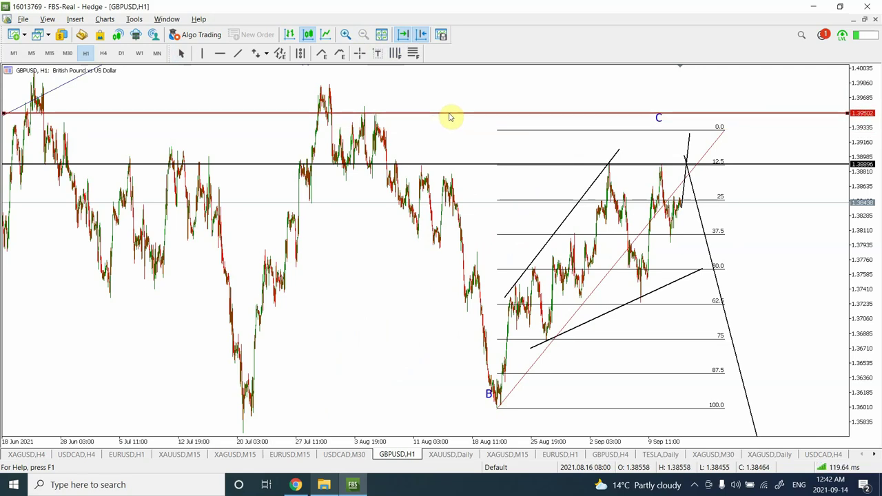